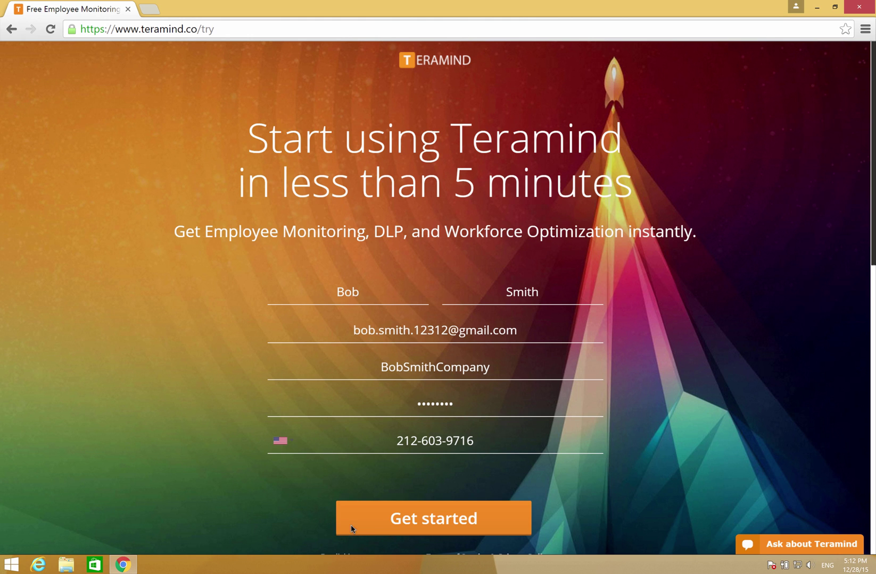
# Submit the filled-in sign-up form with Get started to create the Teramind account.
pyautogui.click(395, 528)
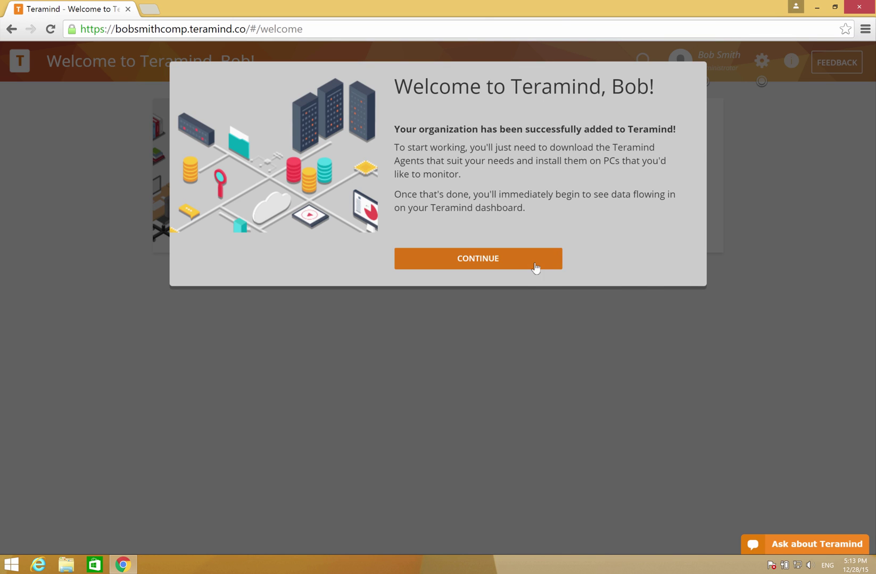
# Dismiss the Welcome to Teramind dialog to reach the monitoring-awareness setup question.
pyautogui.click(533, 262)
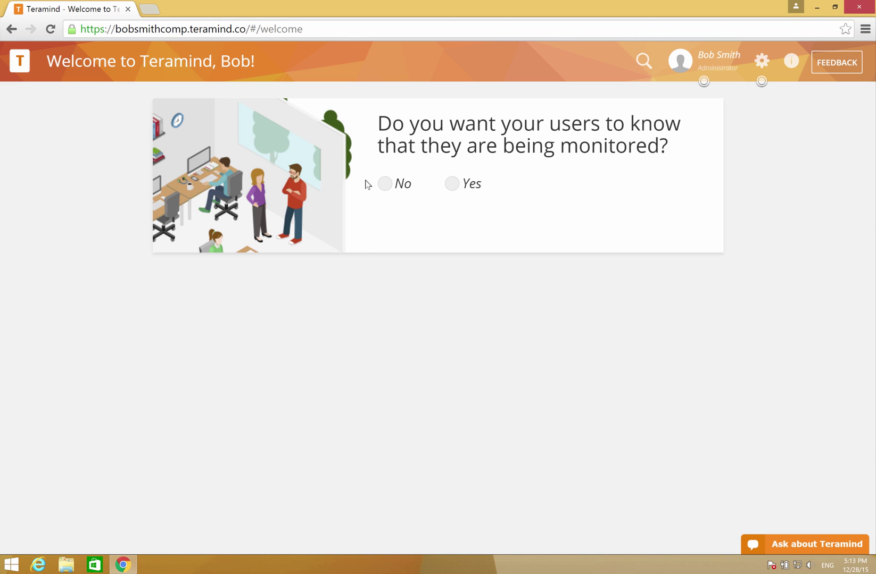
# Answer No to user awareness and choose Advanced, then Simple Installation.
pyautogui.click(384, 184)
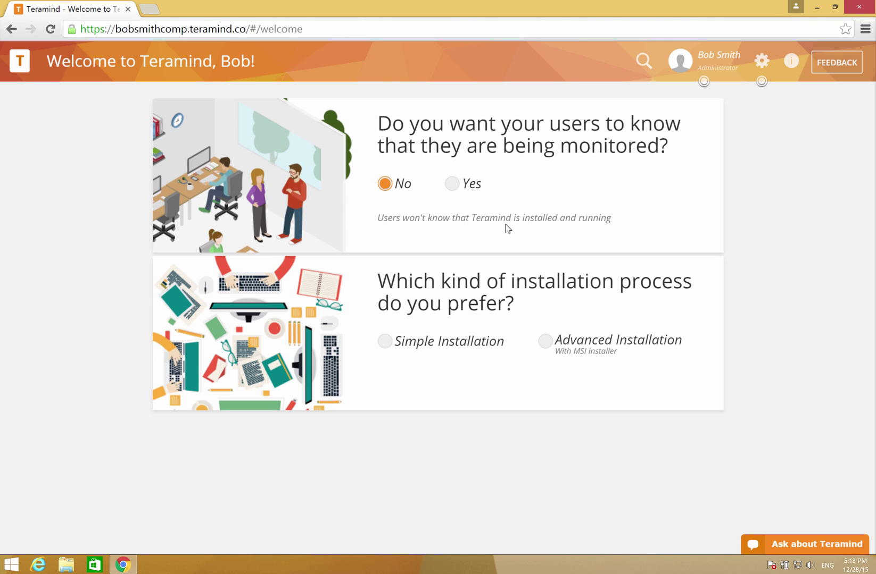
pyautogui.click(544, 341)
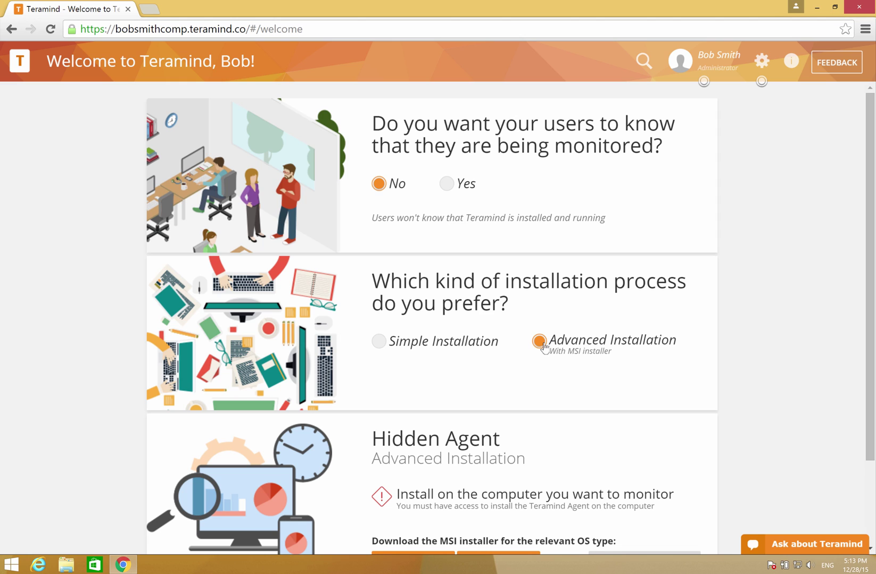
pyautogui.click(379, 342)
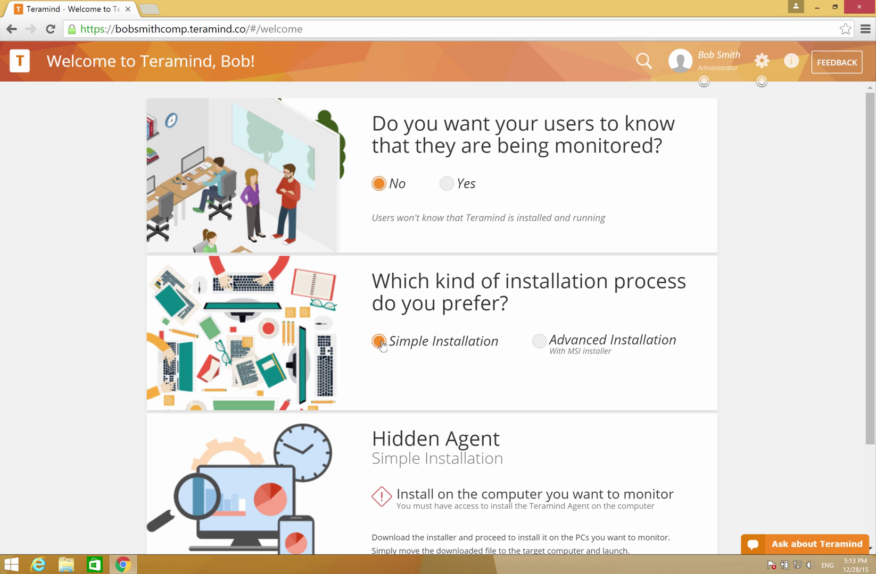
pyautogui.scroll(-3, 381, 344)
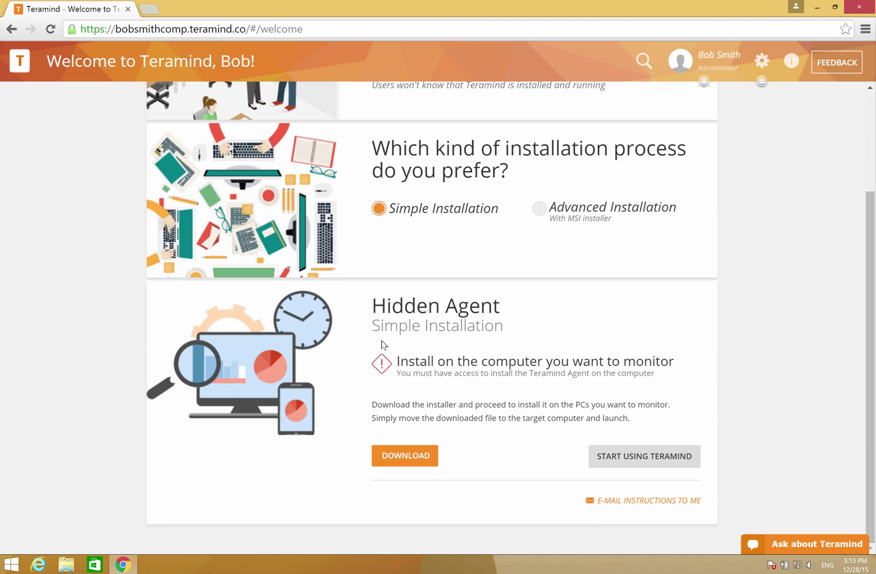
# Download the hidden agent installer teramind_agent_s.exe.
pyautogui.click(414, 455)
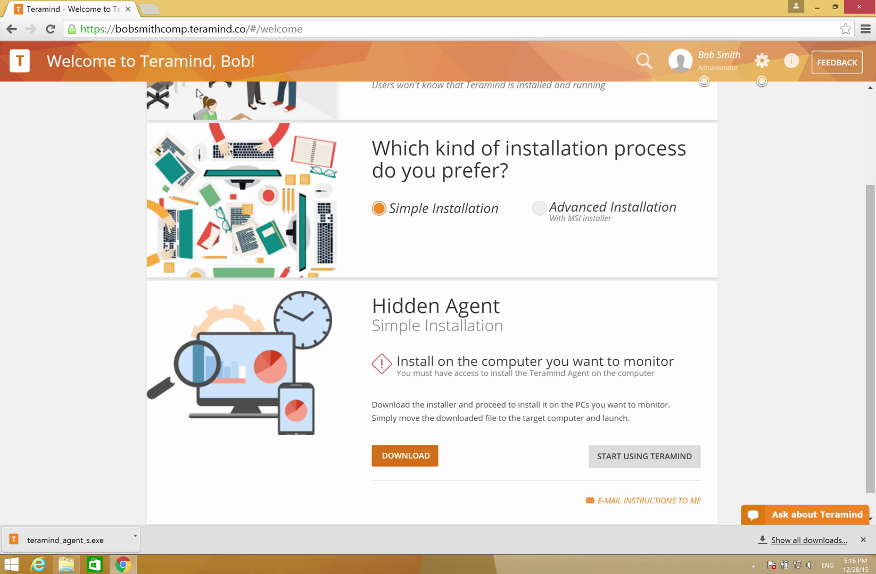
# Drag teramind_agent_s.exe from Chrome's download bar onto the MyDisk (E:) drive.
pyautogui.doubleClick(226, 13)
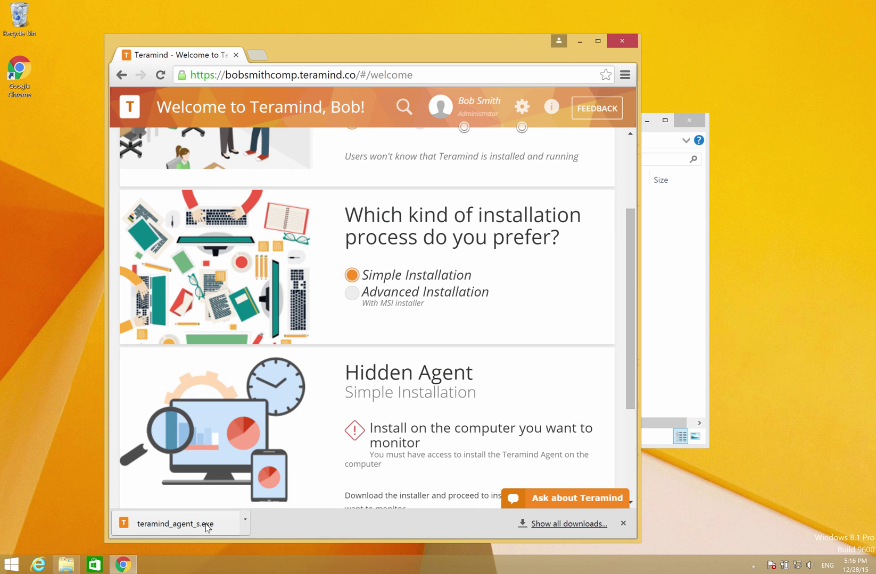
pyautogui.moveTo(205, 528); pyautogui.dragTo(452, 393)
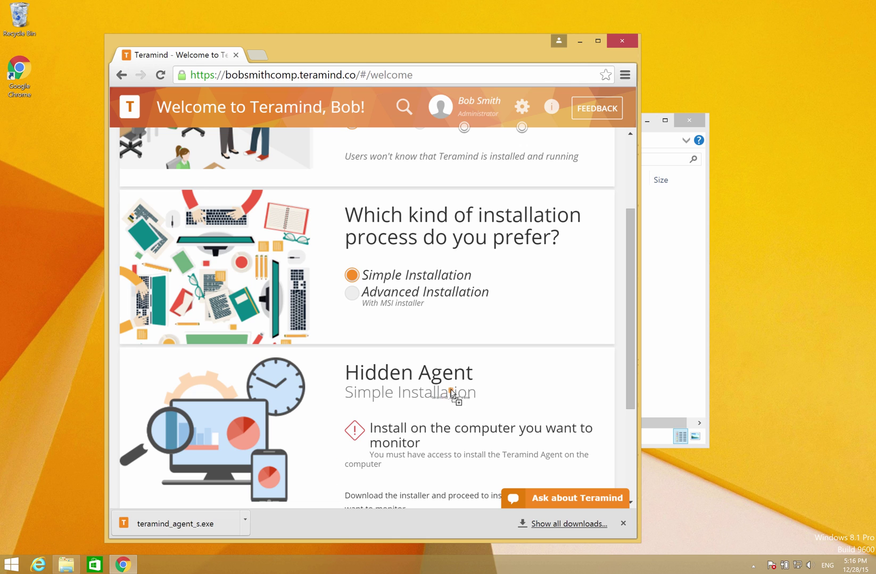
pyautogui.moveTo(452, 394); pyautogui.dragTo(659, 259)
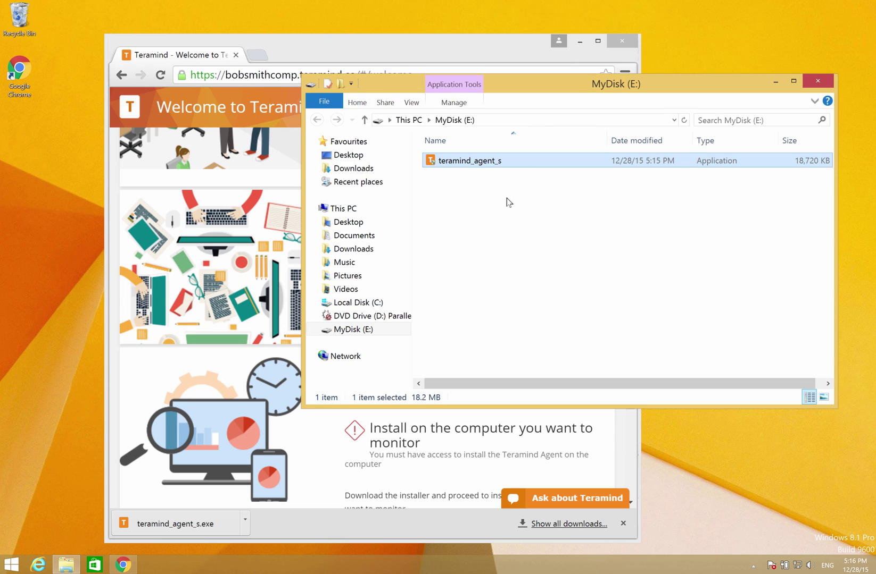
pyautogui.click(506, 199)
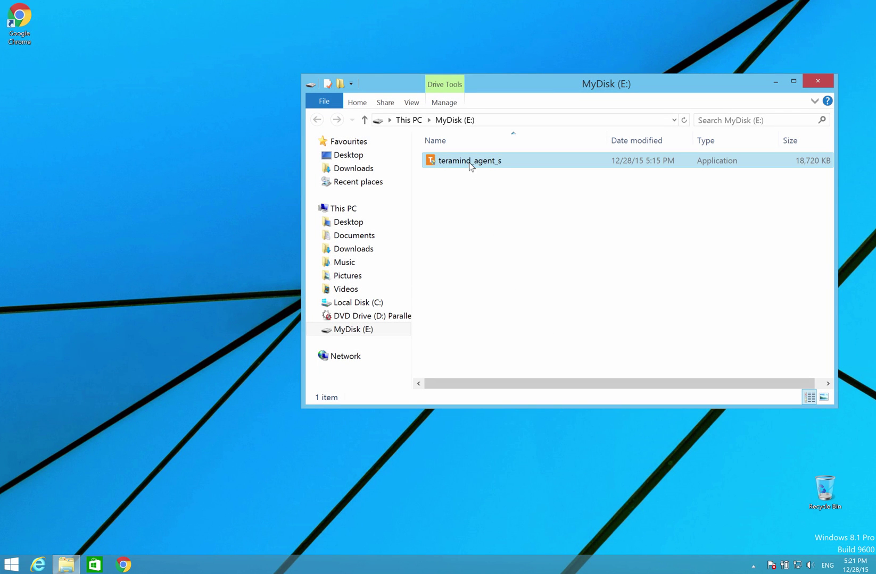
# Run teramind_agent_s from MyDisk (E:) and approve the User Account Control prompt.
pyautogui.doubleClick(469, 164)
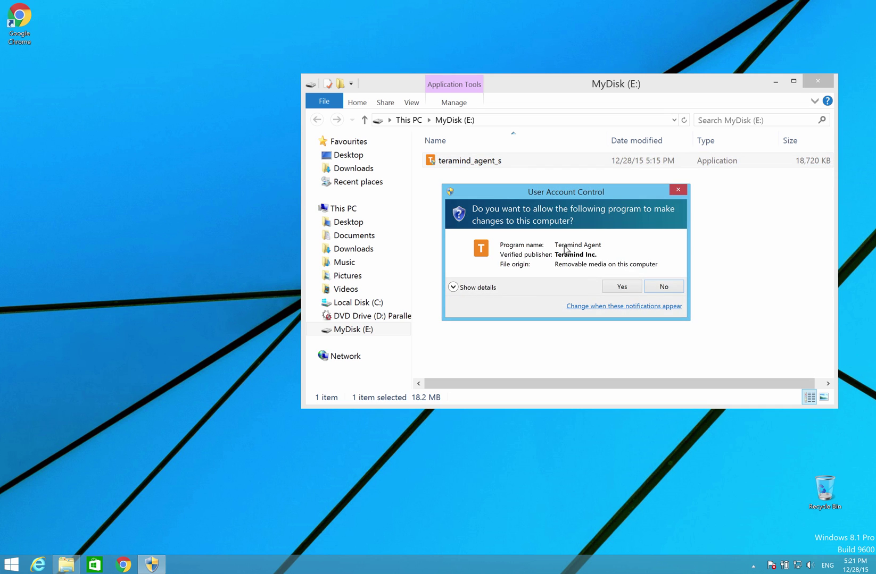
pyautogui.click(618, 289)
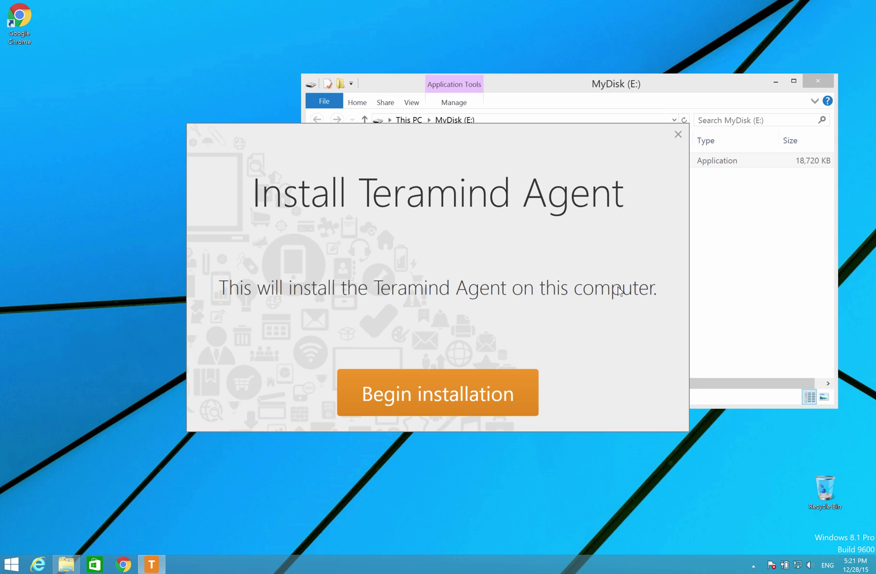
# Install the Teramind Agent, then close the installer once installation finishes.
pyautogui.click(502, 400)
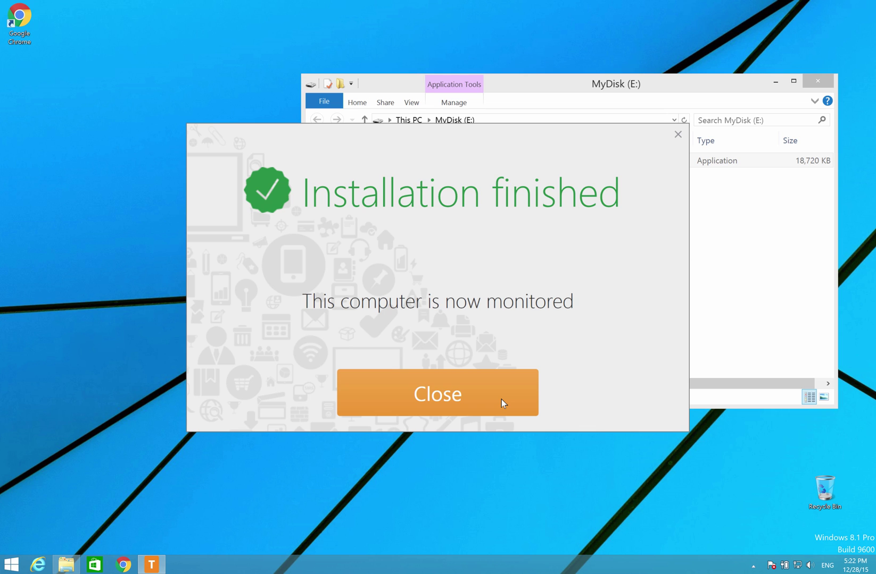
pyautogui.click(501, 399)
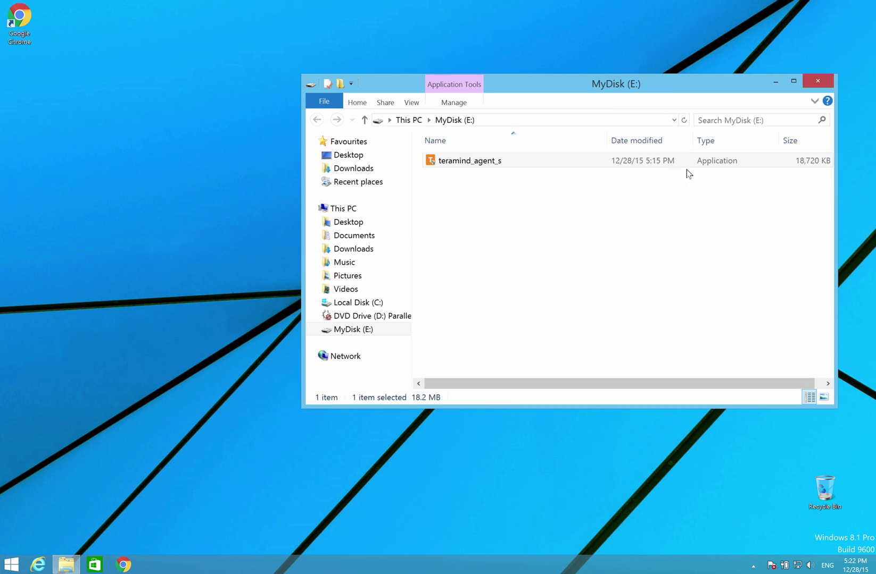